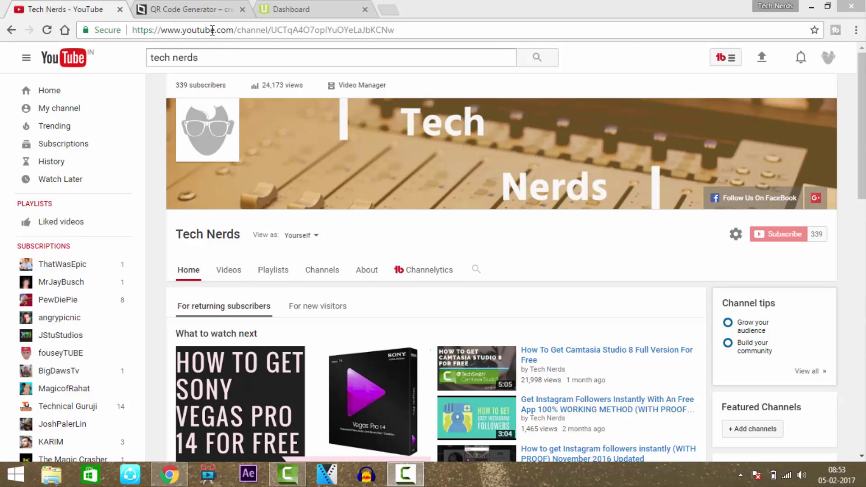
Step: Copy the Tech Nerds channel URL from YouTube and paste it as goQR.me's website address
left_click(197, 3)
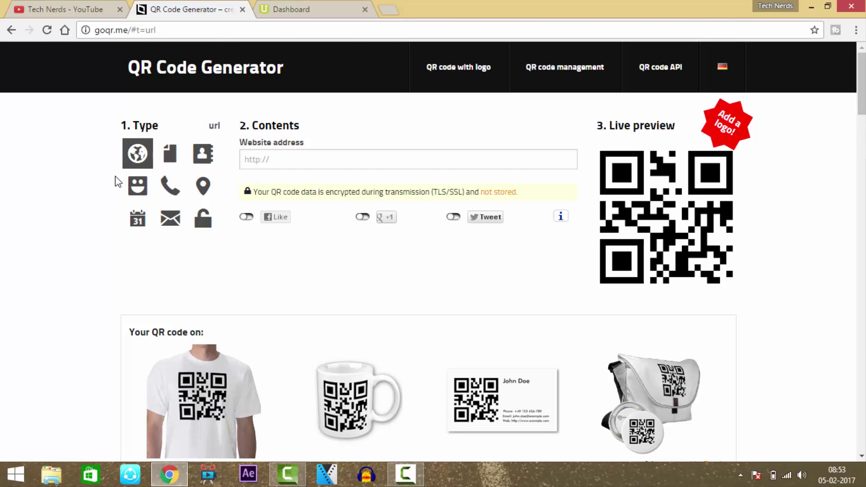
left_click(75, 9)
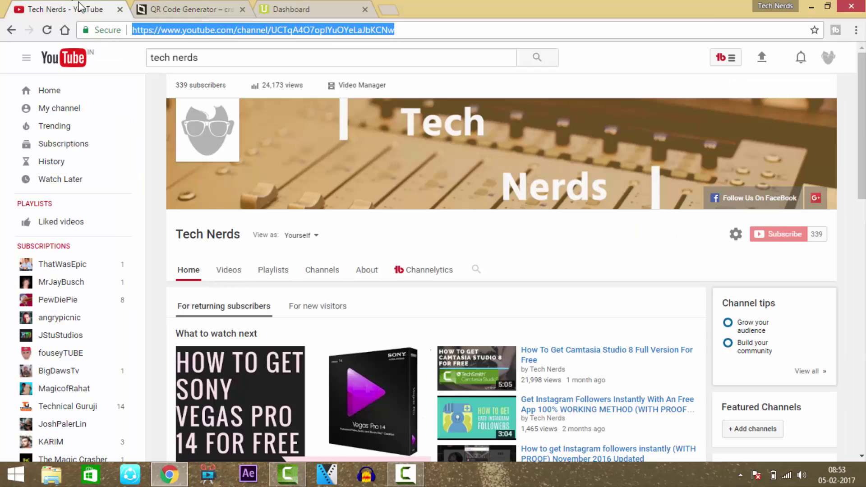
right_click(221, 29)
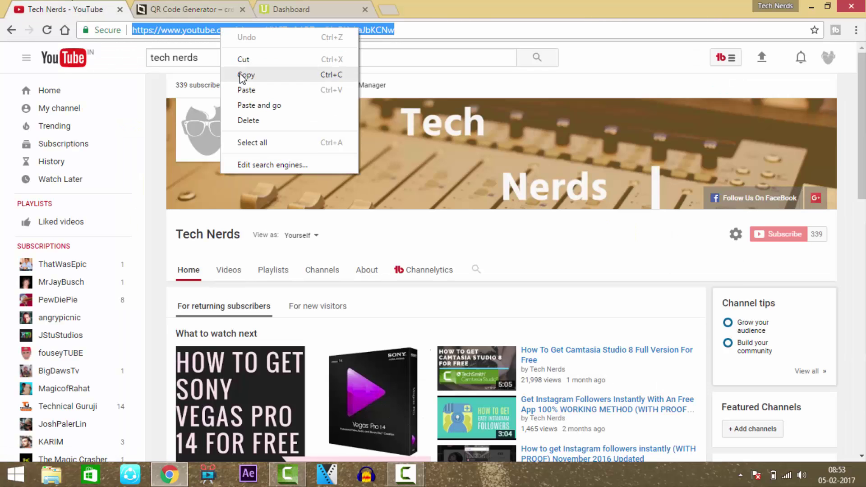
left_click(242, 75)
left_click(208, 9)
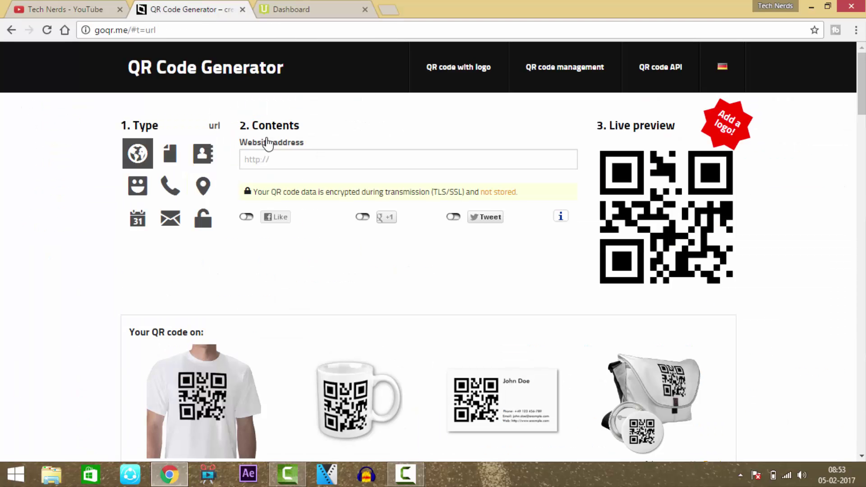
right_click(275, 160)
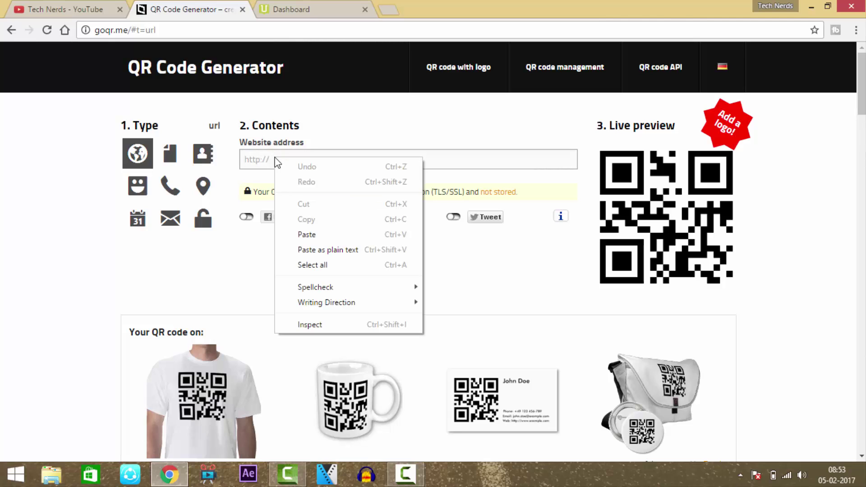
left_click(314, 235)
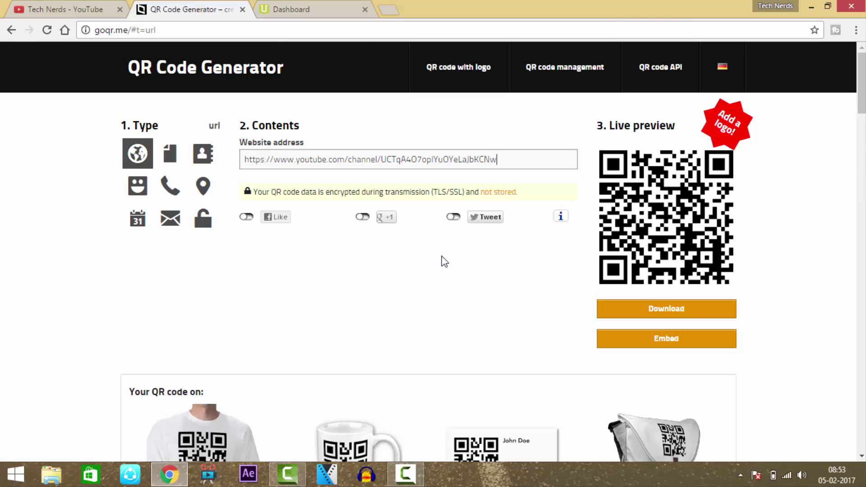
Step: Save the black QR code as JPEG qrcode (2).jpeg, view it, then close the viewer
left_click(653, 311)
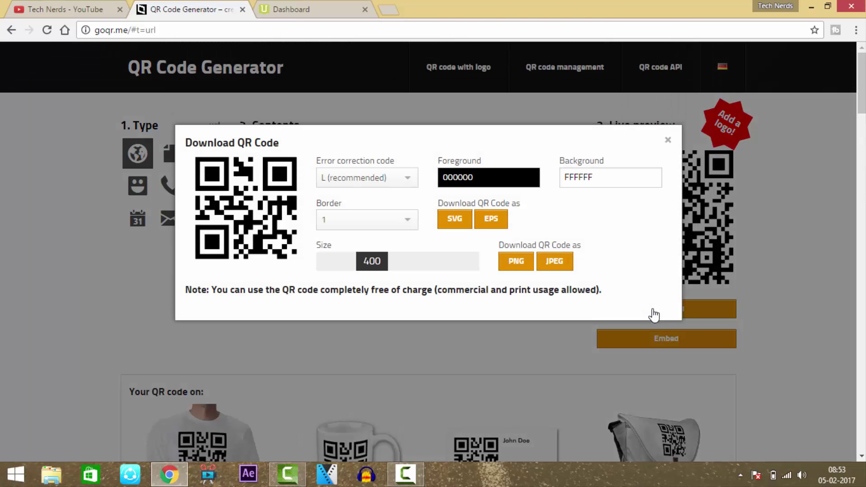
left_click(560, 264)
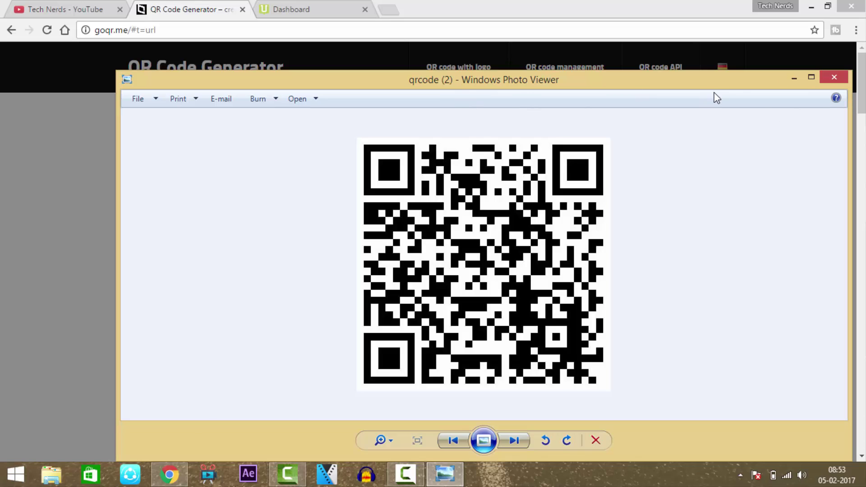
left_click(842, 78)
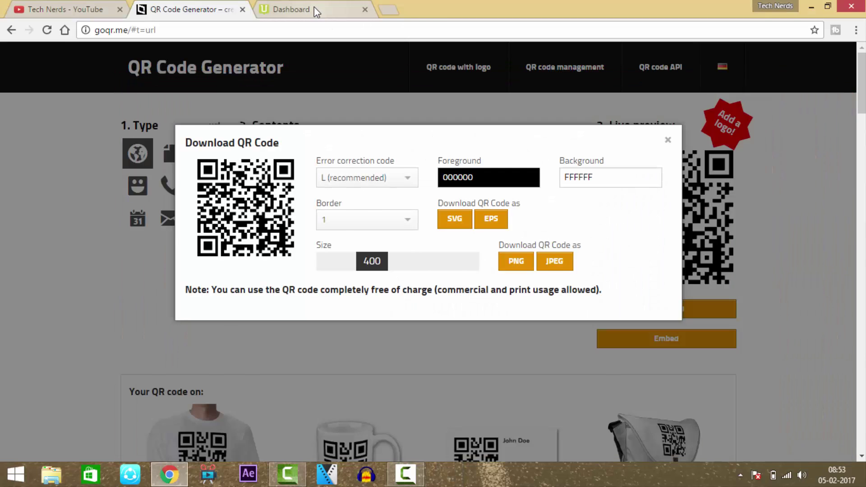
Step: Paste the YouTube channel URL as the Web and Social Media destination URL and confirm it
left_click(314, 9)
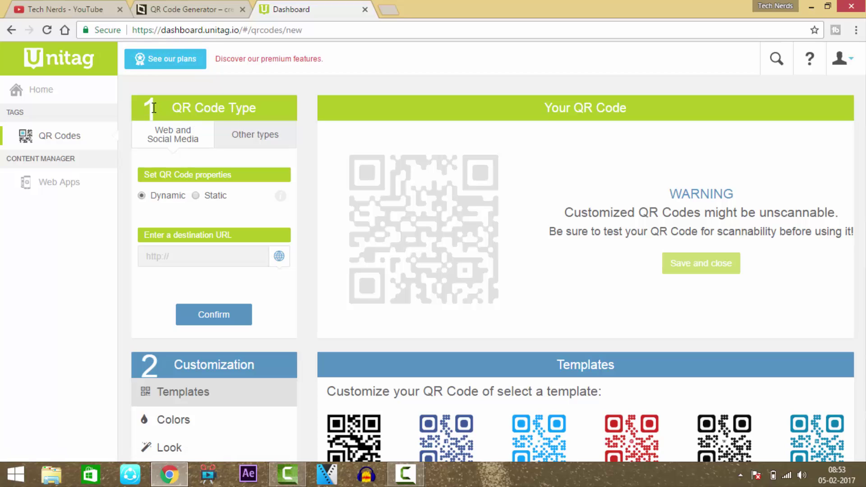
left_click(246, 137)
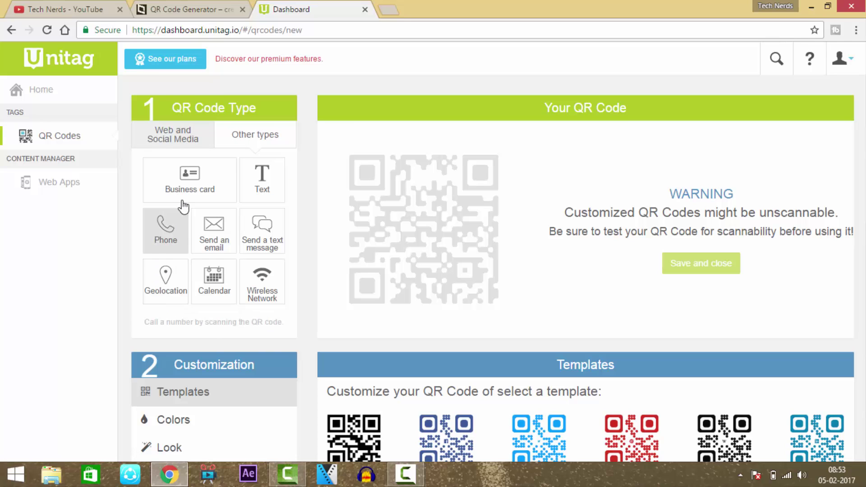
left_click(186, 145)
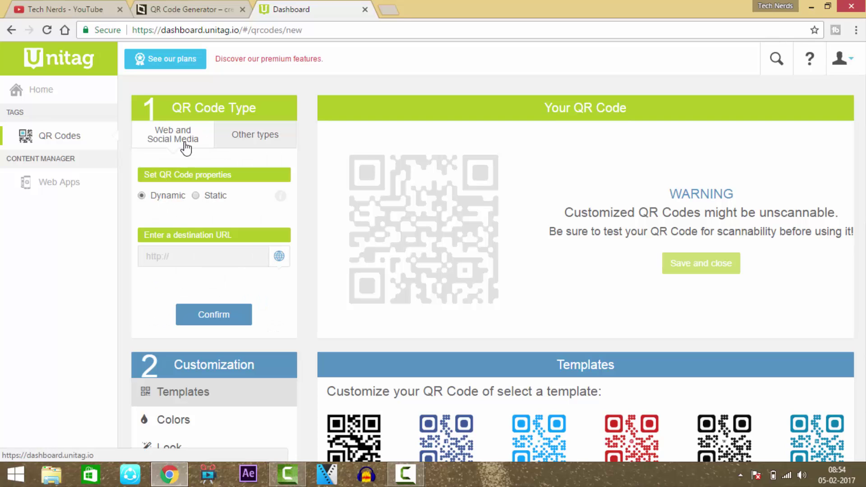
right_click(174, 260)
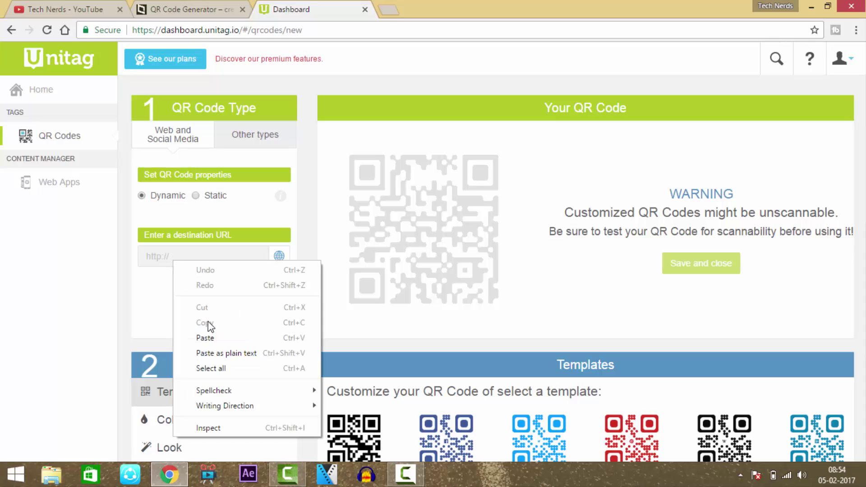
left_click(214, 337)
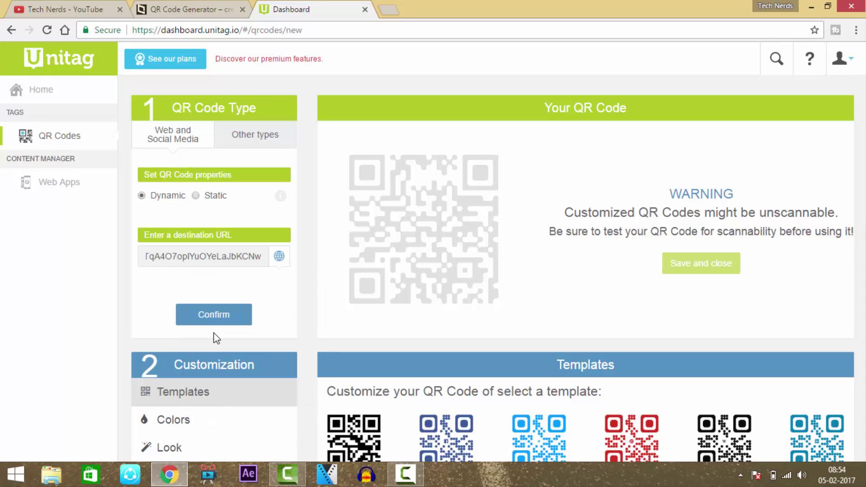
left_click(212, 322)
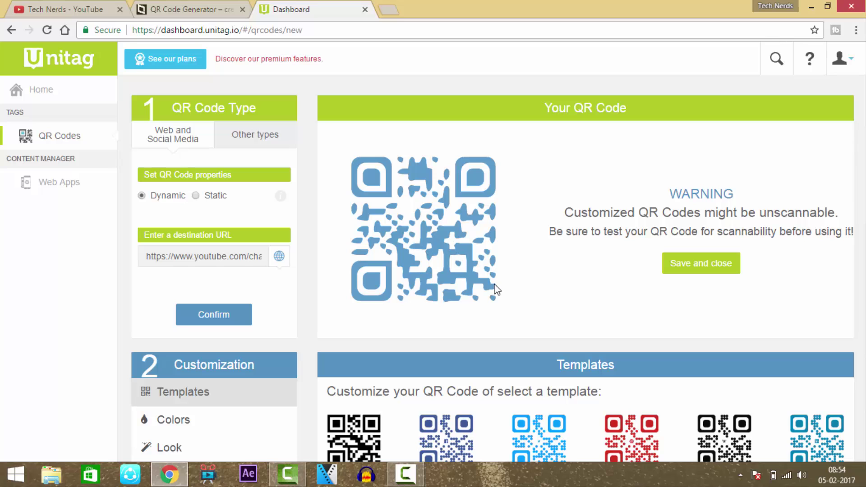
Step: Apply the black/red YouTube-logo template, then expand the Colors, Look and Logo customization sections
scroll(496, 289, "down", 3)
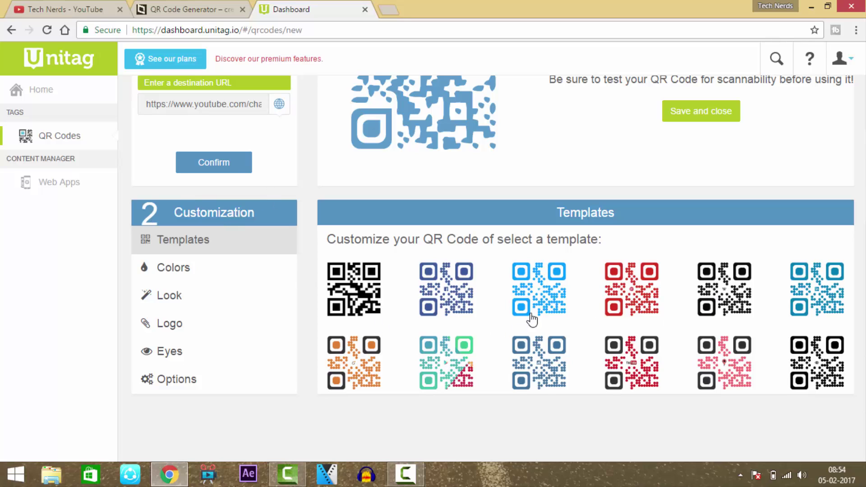
left_click(616, 363)
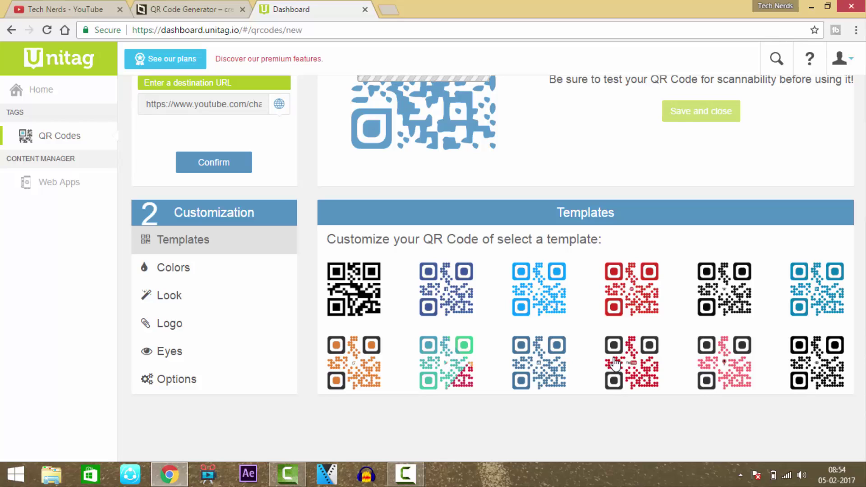
scroll(615, 363, "up", 2)
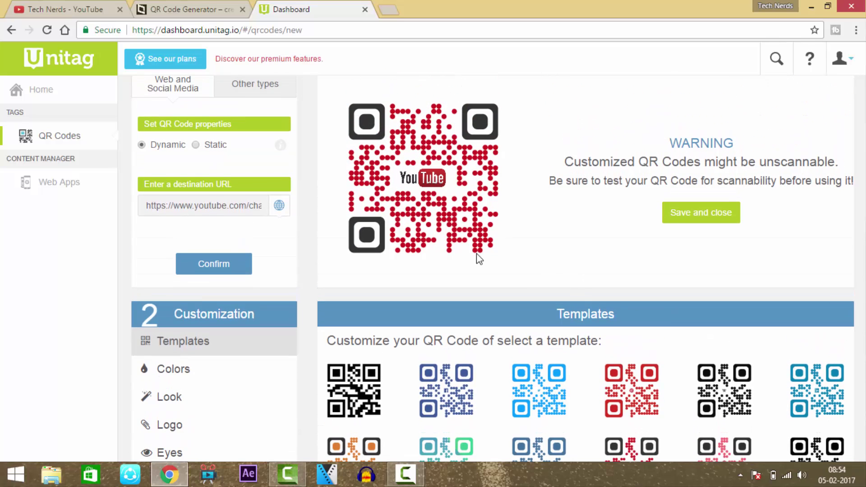
left_click(235, 372)
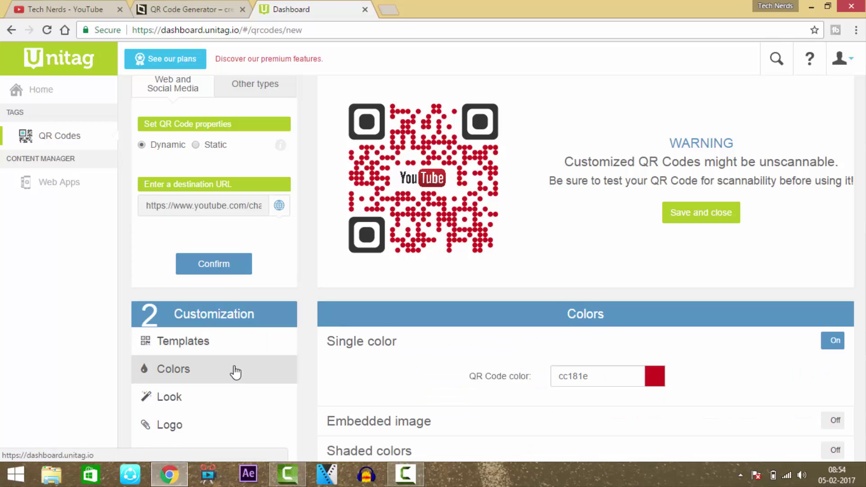
left_click(214, 406)
left_click(205, 427)
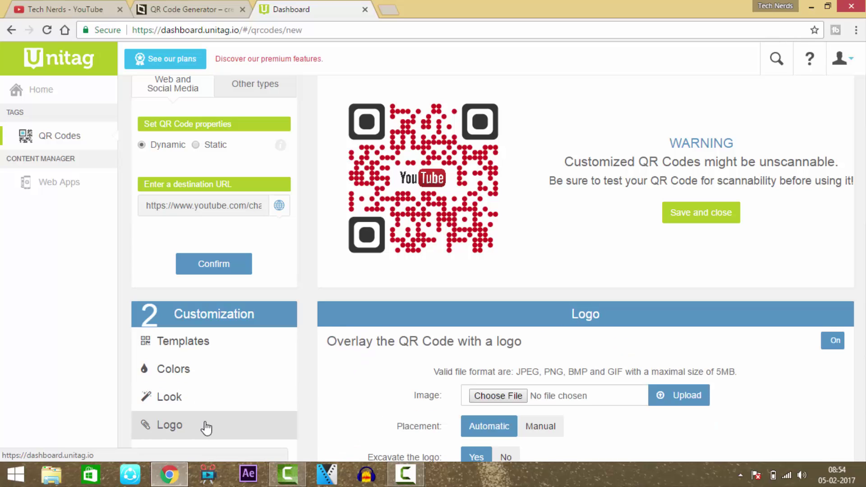
Step: Upload TECH NERDS.png from the Desktop as the QR code's centre logo
left_click(498, 396)
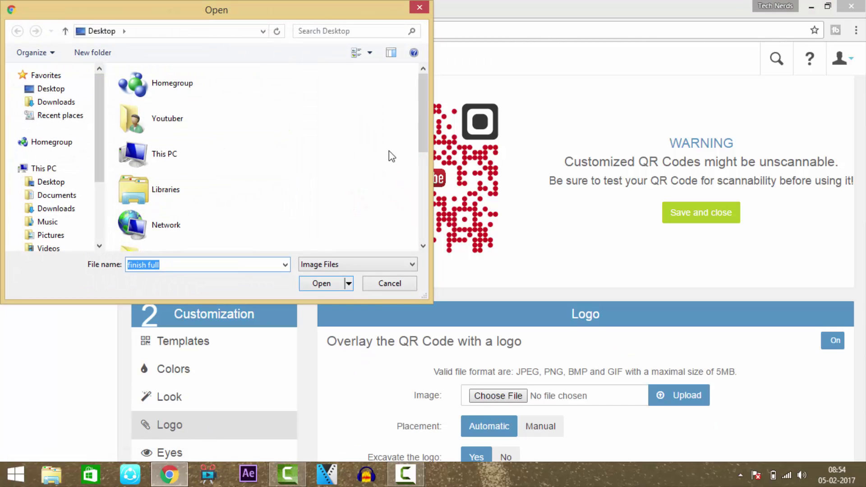
left_click_drag(423, 137, 437, 245)
left_click(223, 244)
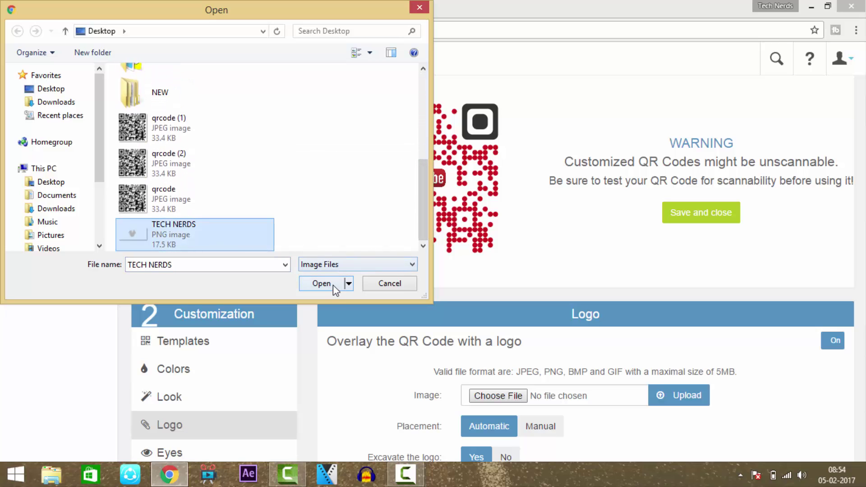
left_click(321, 284)
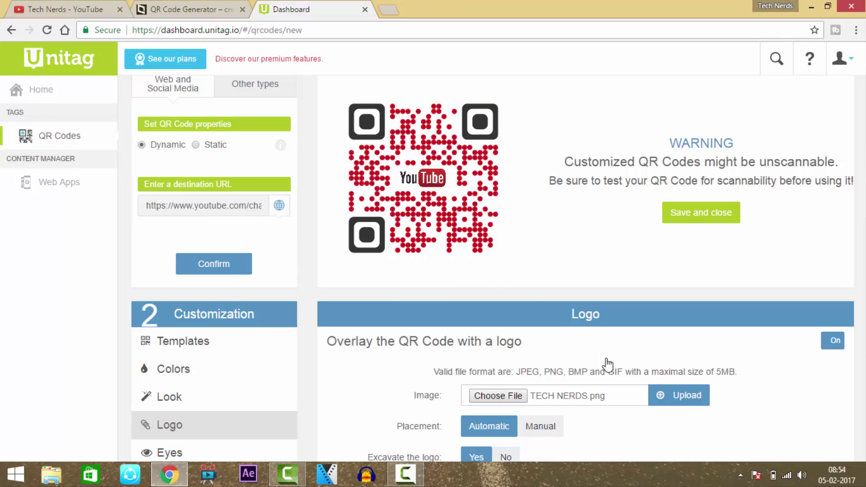
left_click(686, 404)
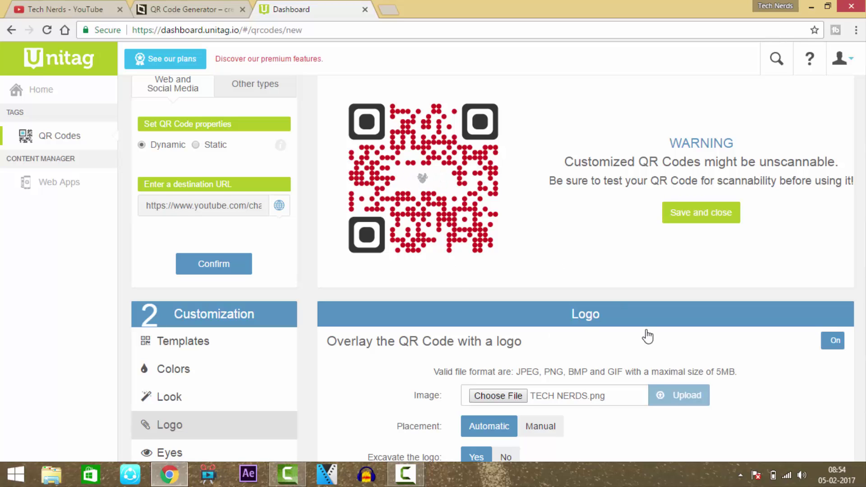
scroll(647, 336, "down", 3)
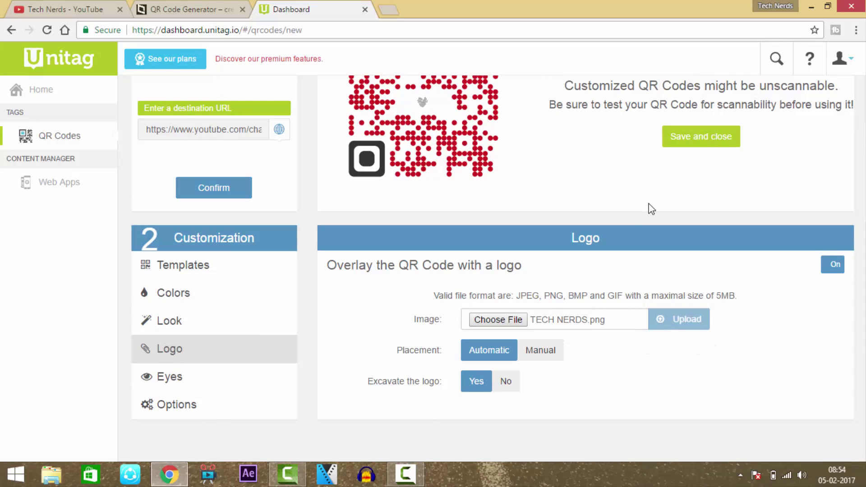
Step: Save and close the customised code, naming it 'YouTube'
left_click(683, 148)
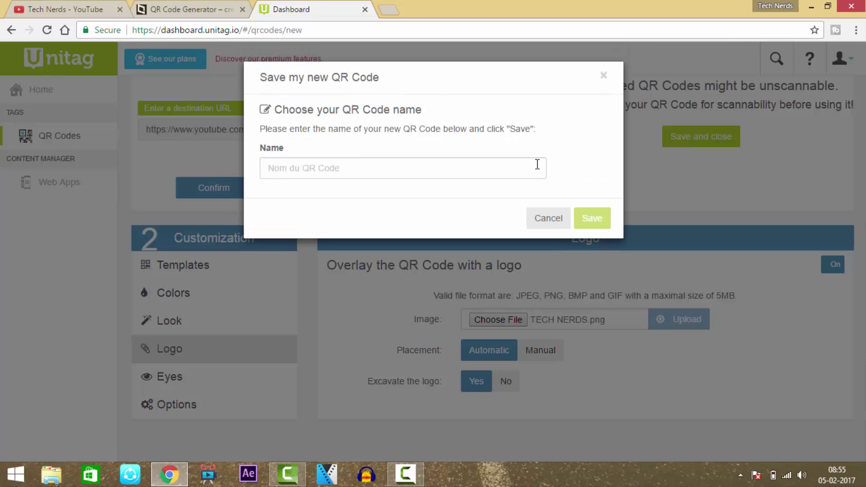
left_click(537, 164)
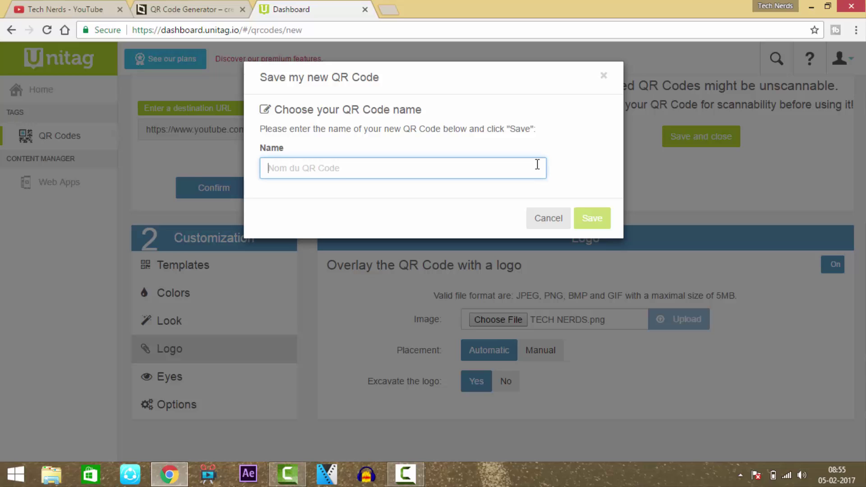
type("YouTube")
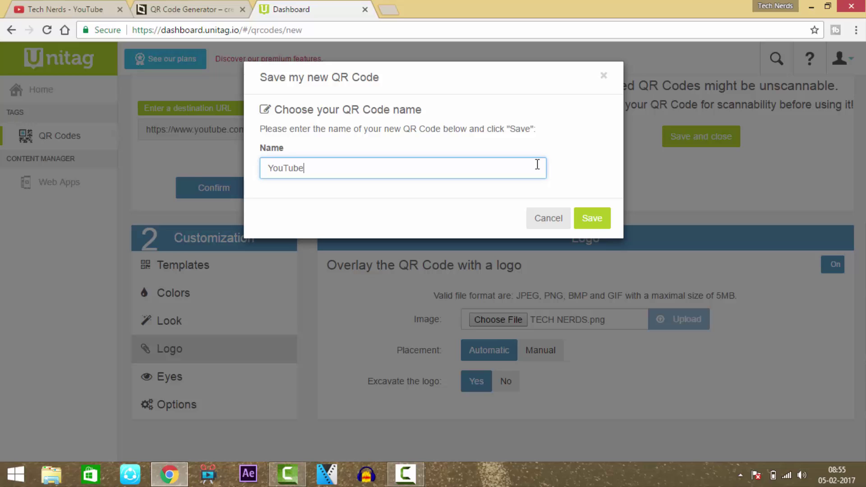
left_click(578, 217)
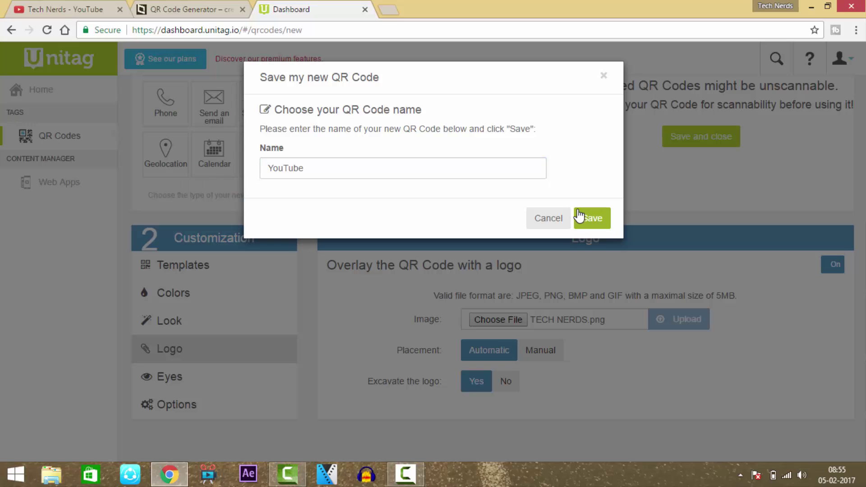
left_click(584, 218)
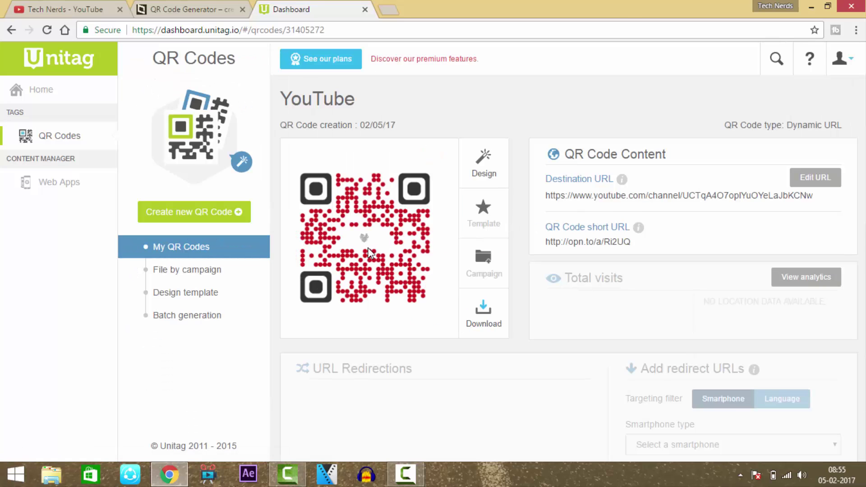
Step: Download the YouTube QR code as a 300px PNG in the Unitag_QRCode_YouTube zip
left_click(485, 310)
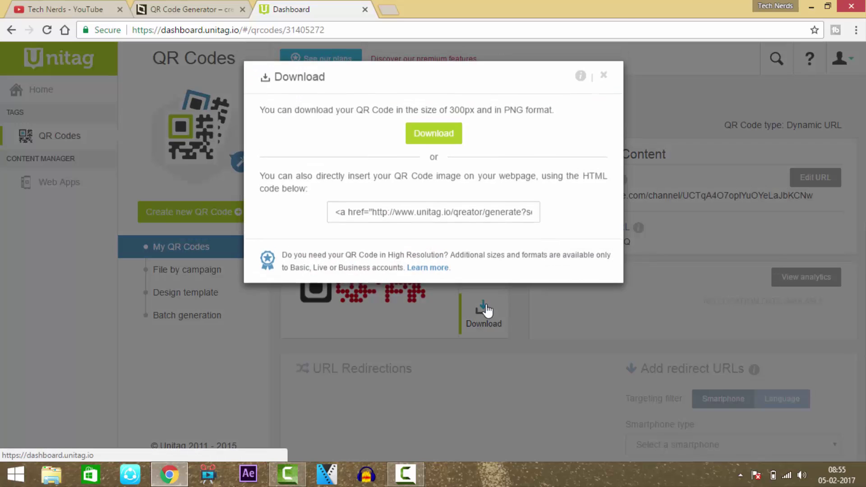
left_click(428, 135)
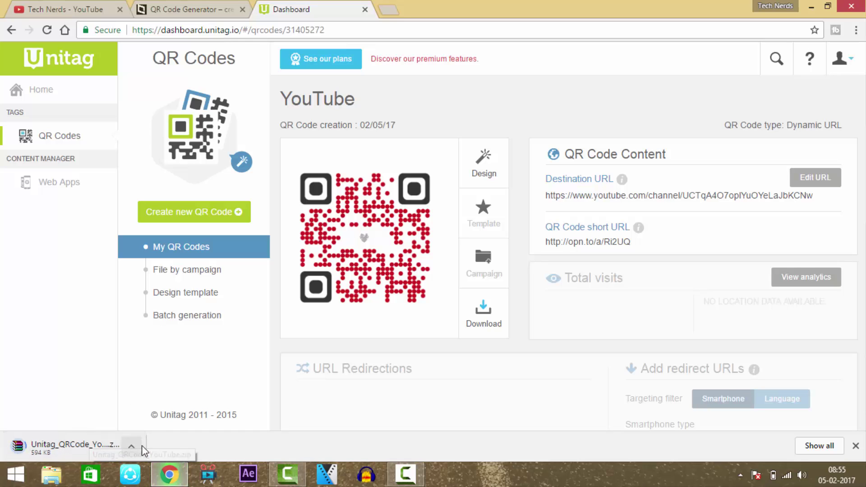
Step: Extract the Unitag_QRCode_YouTube archive onto the desktop and open its image maximized in Photo Viewer
left_click(810, 10)
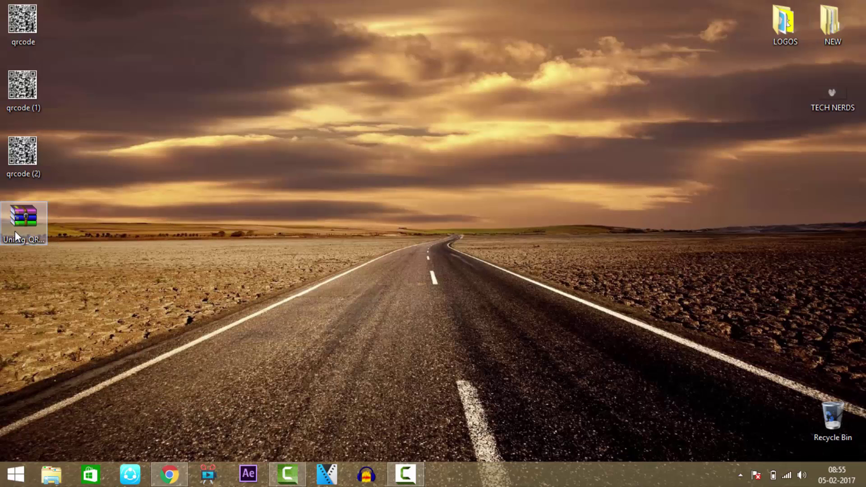
left_click(15, 230)
right_click(15, 231)
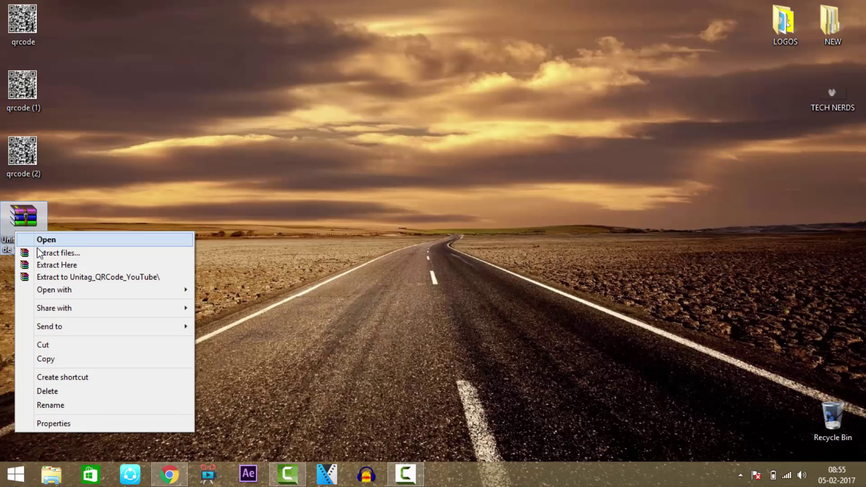
left_click(45, 265)
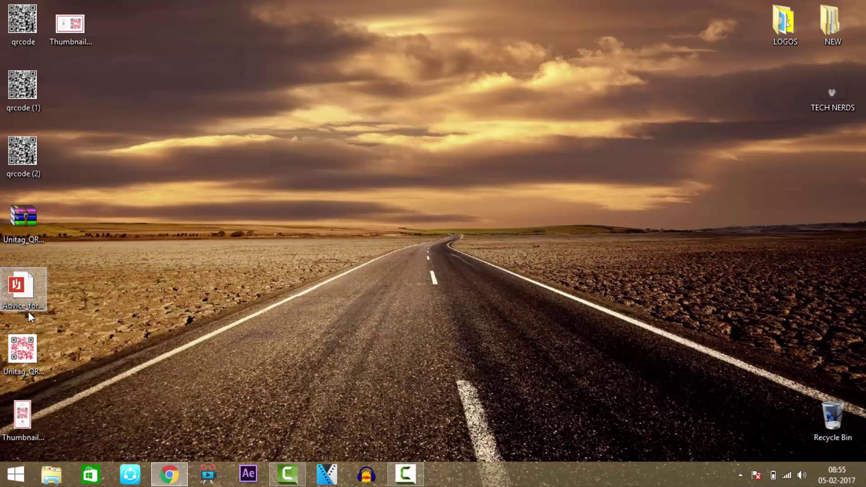
double_click(31, 358)
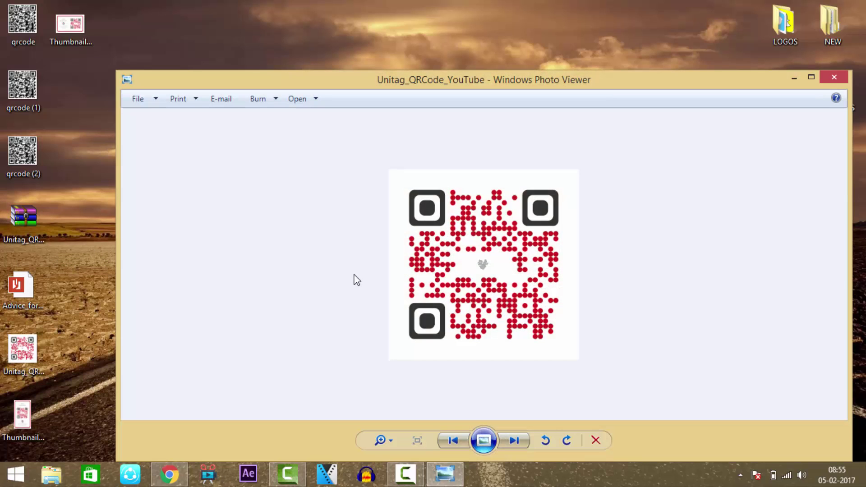
left_click(810, 76)
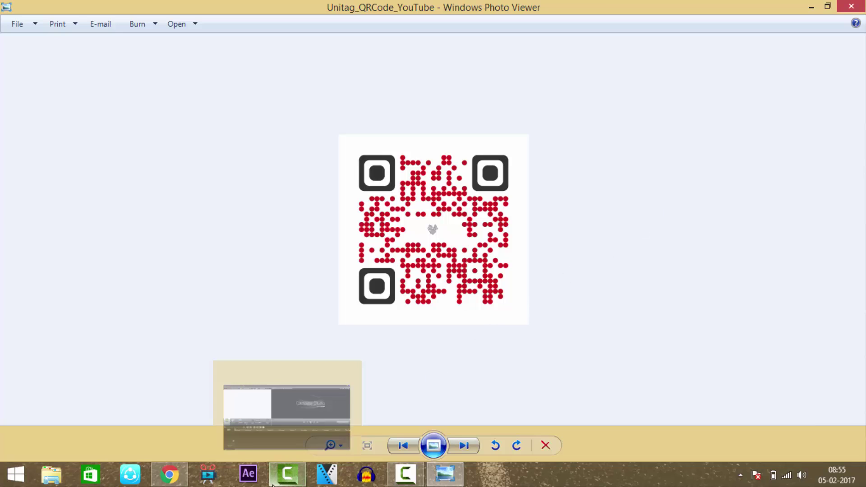
Step: Return to Chrome's Tech Nerds YouTube tab and scroll down the channel page
left_click(169, 474)
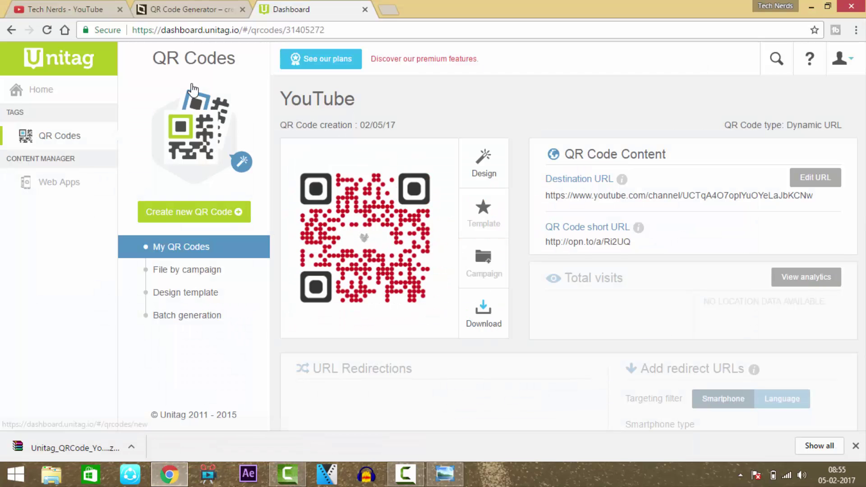
left_click(67, 7)
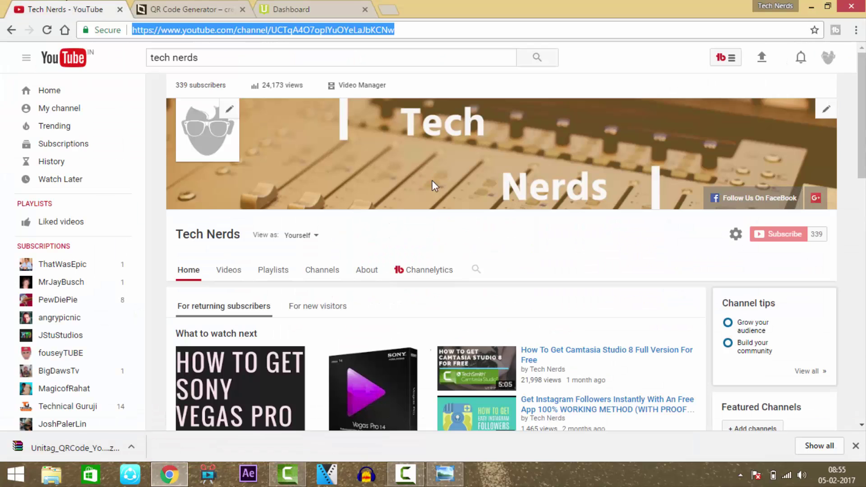
left_click(476, 217)
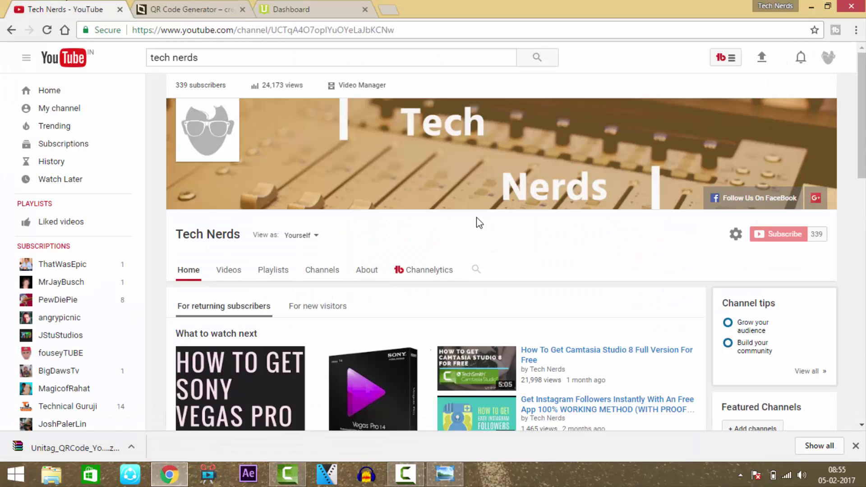
scroll(479, 223, "down", 2)
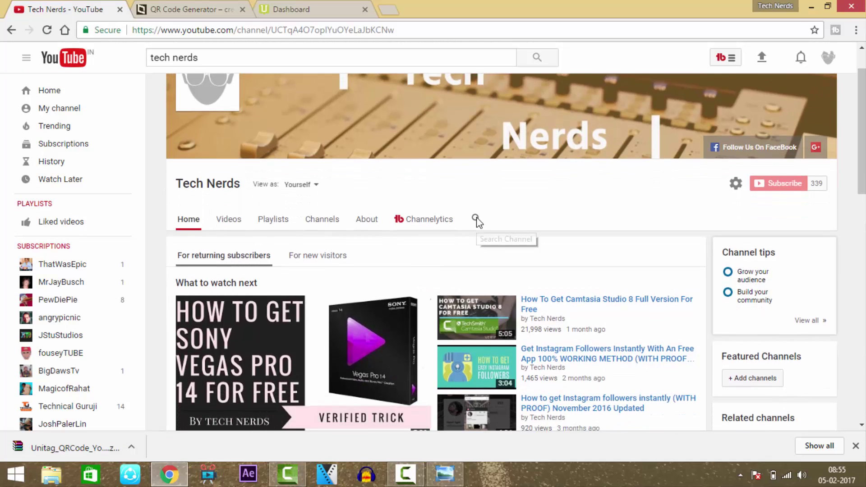